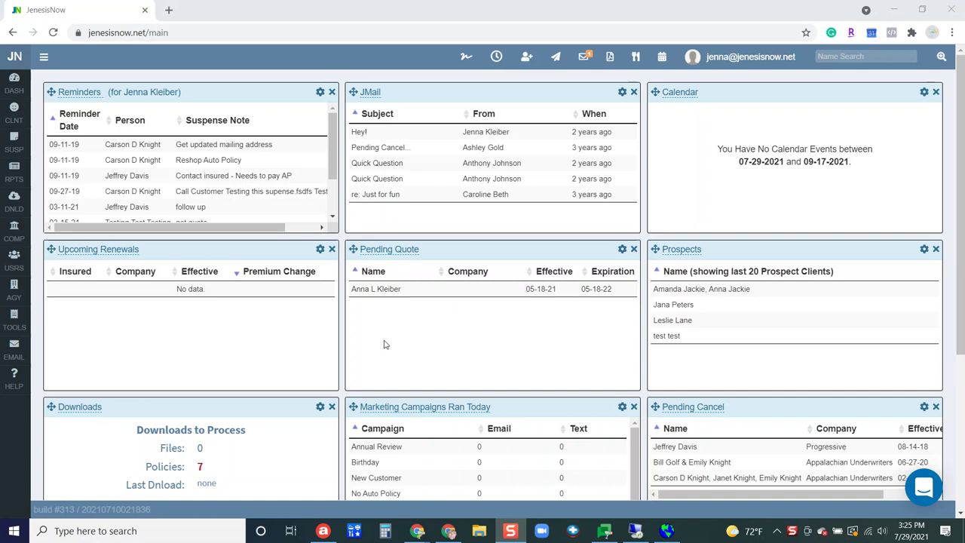
Bring up the Companies flyout menu from the COMP icon in the left sidebar
mouse_move(17, 235)
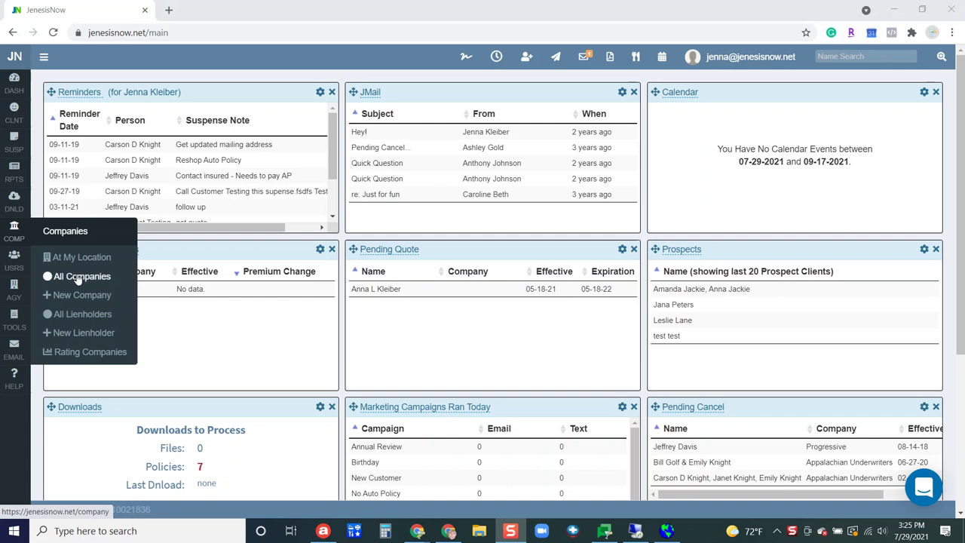
Go via All Companies to the Rating Companies page listing Progressive matched to NC - Progressive
left_click(79, 276)
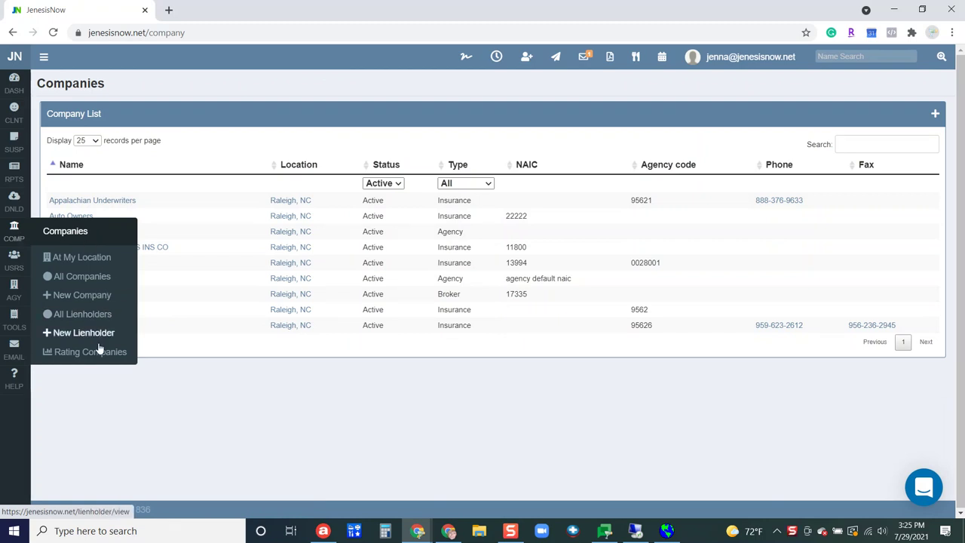
left_click(98, 354)
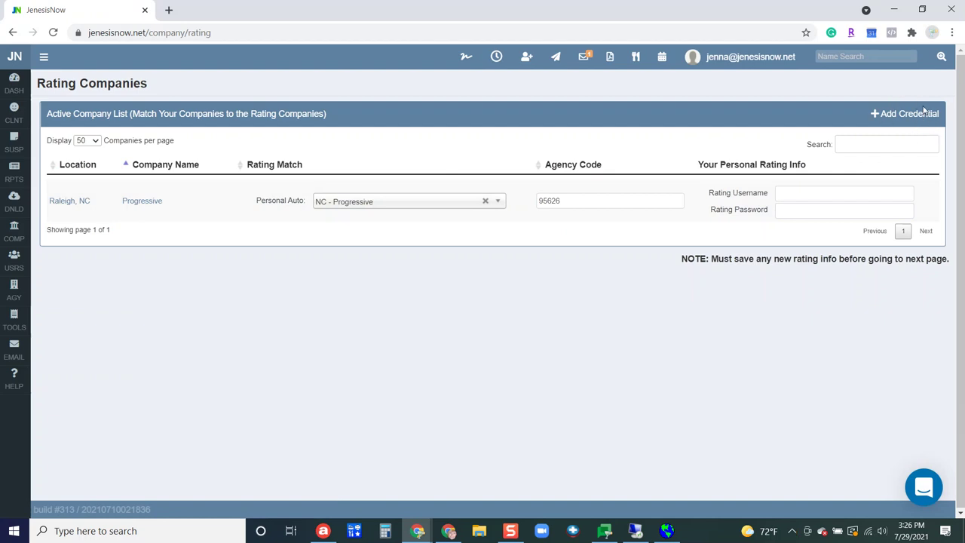
Start a new rating credential with + Add Credential on the Rating Companies list
mouse_move(15, 239)
left_click(899, 113)
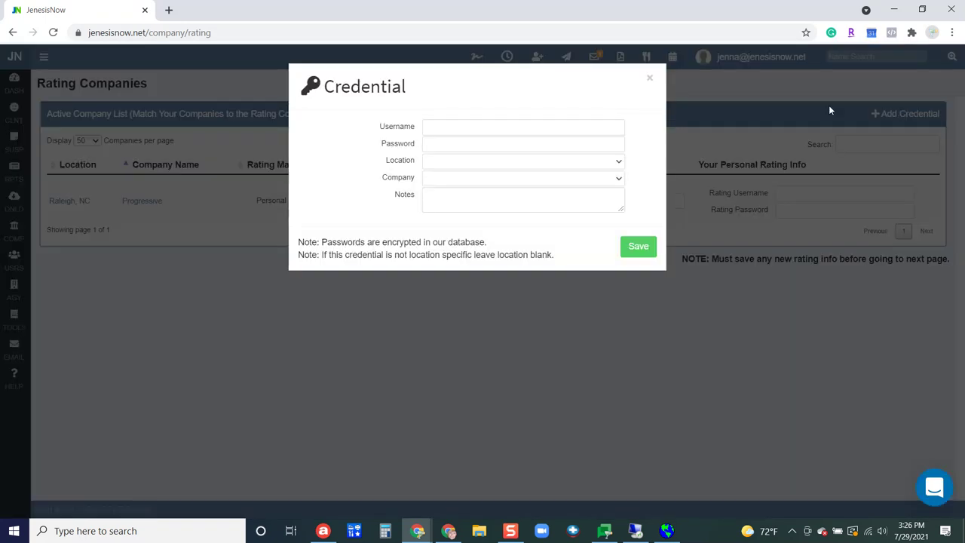
Enter the new credential's username and password
left_click(577, 127)
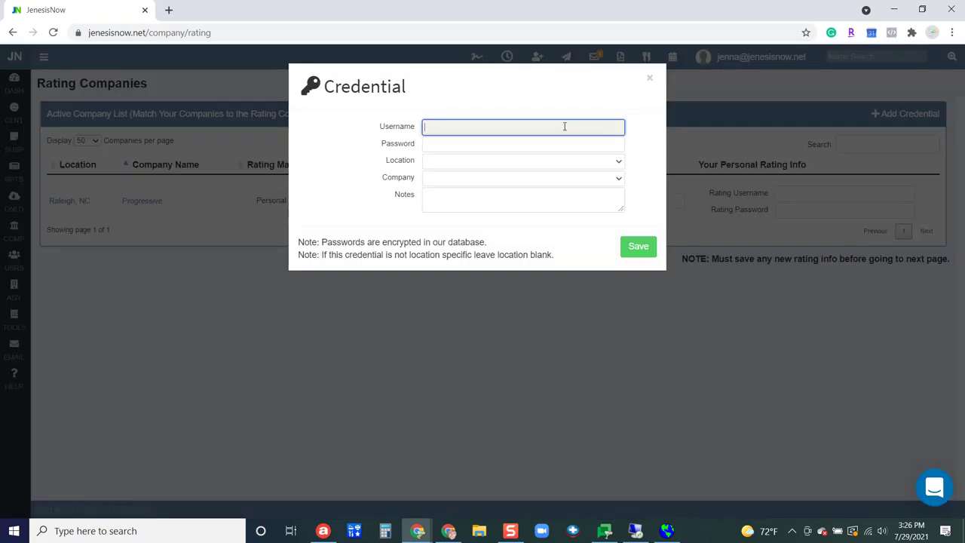
key("shift+F10")
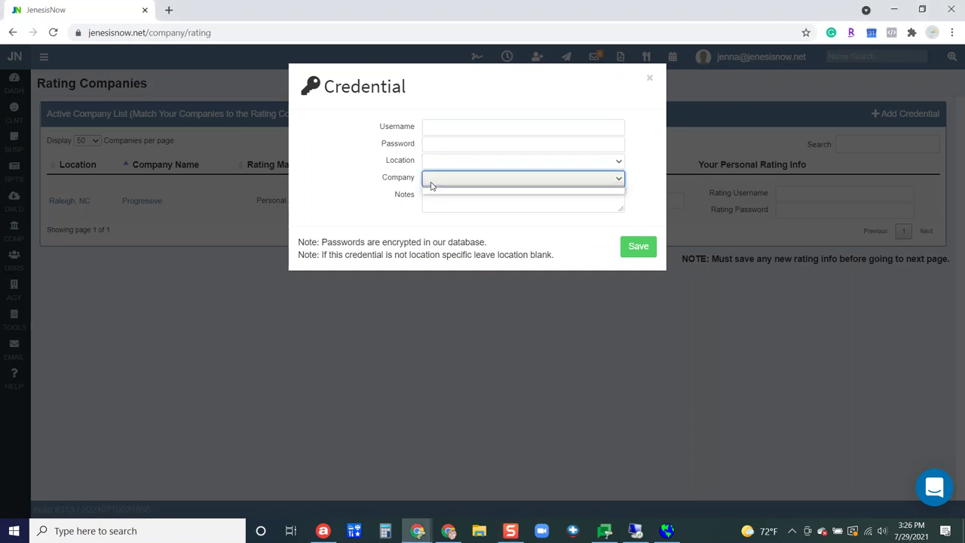
left_click(443, 128)
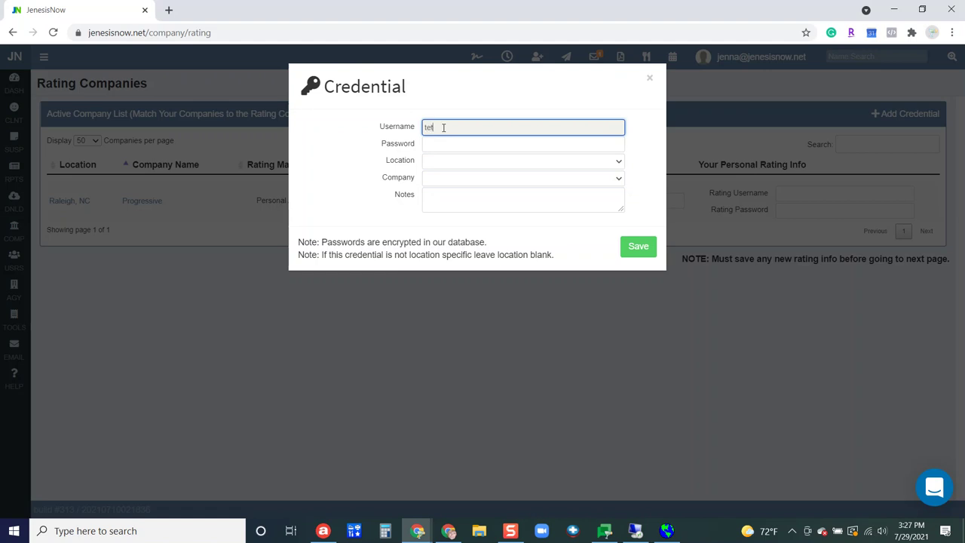
type("ng")
key("Tab")
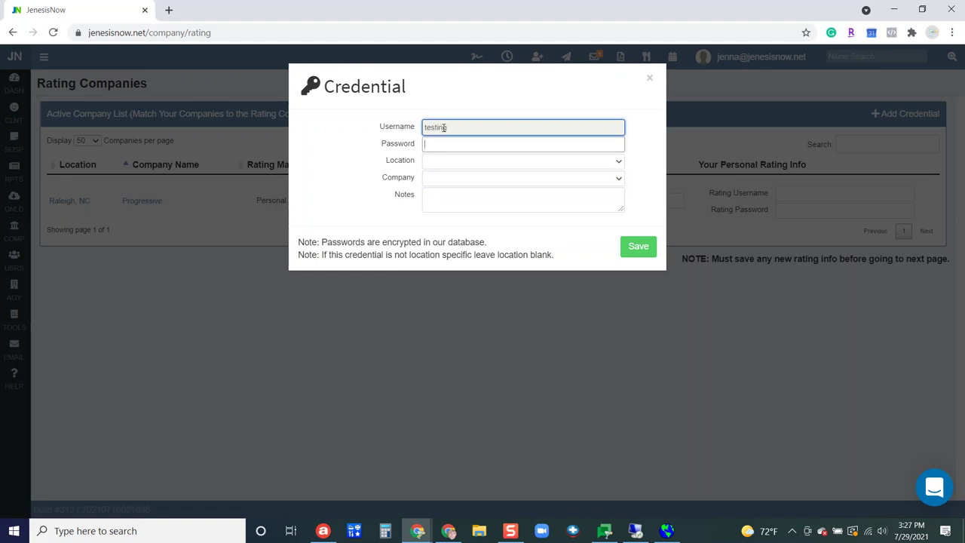
type("testing")
key("Tab")
key("Tab")
Set the credential's location to Raleigh, NC and company to Auto Owners, then review the fields
left_click(454, 163)
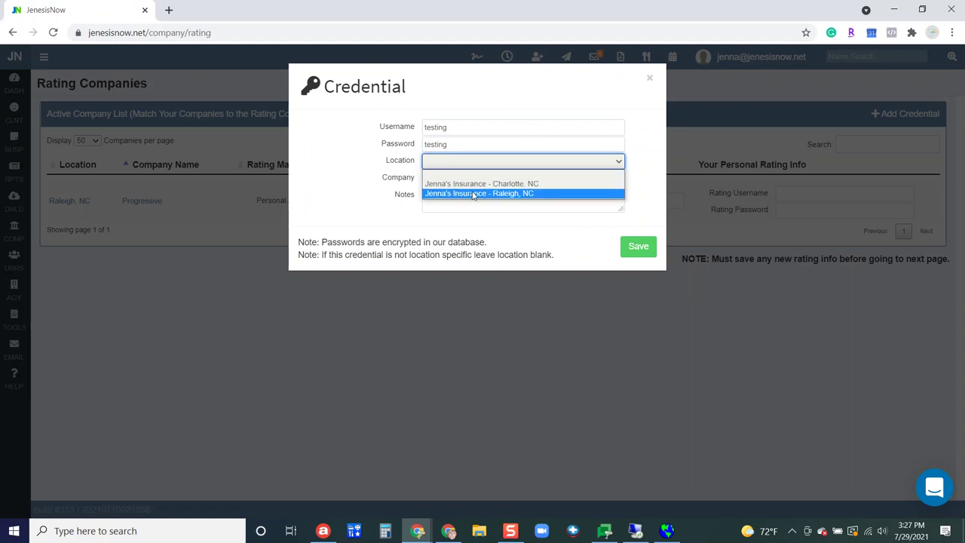
left_click(474, 193)
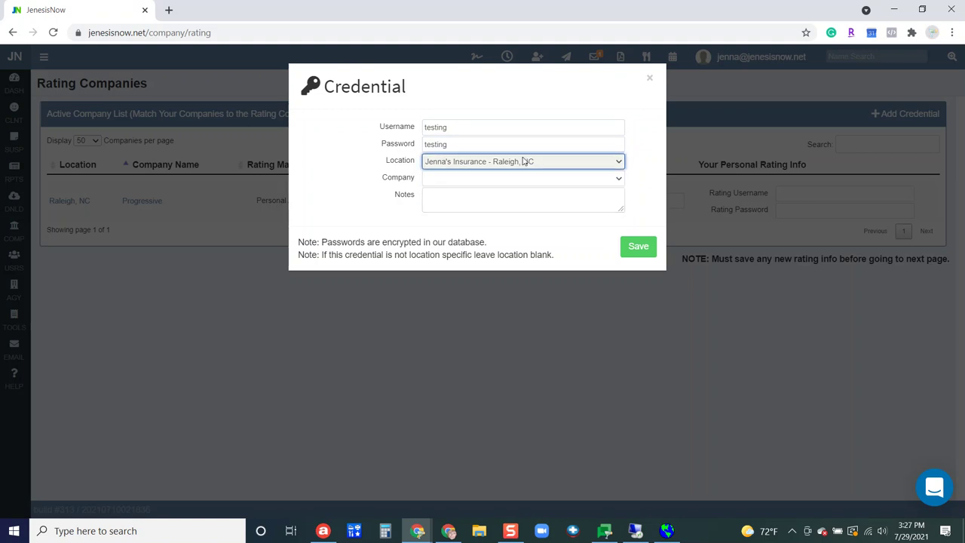
left_click(497, 179)
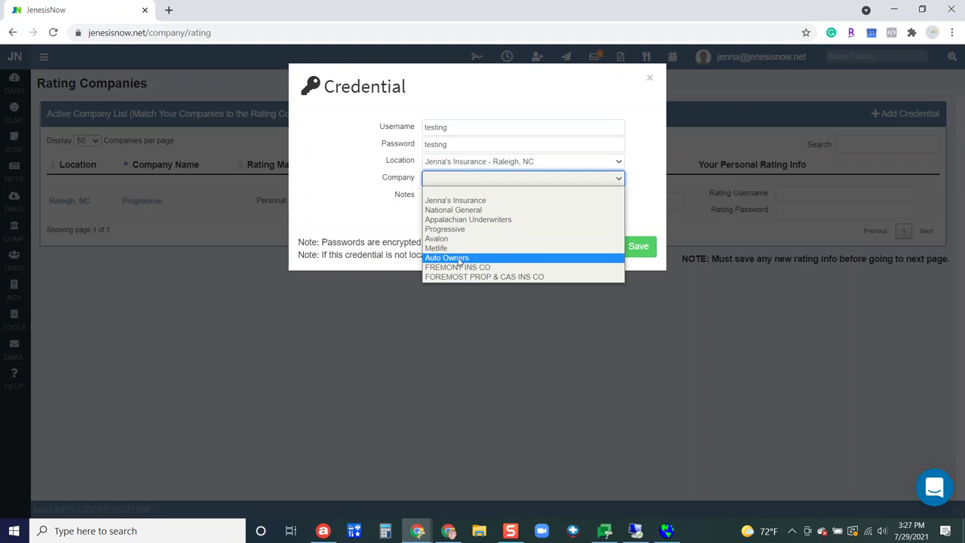
left_click(459, 259)
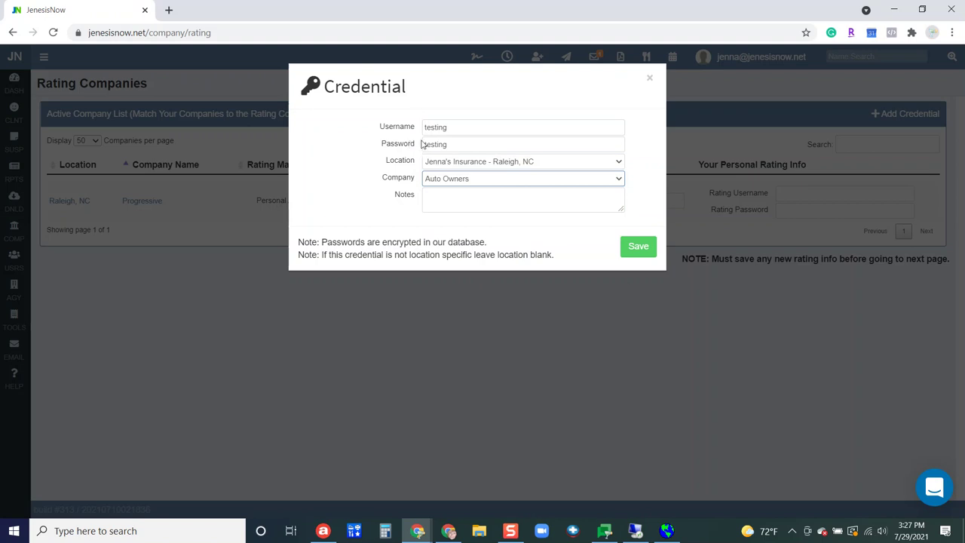
left_click(417, 131)
key("Tab")
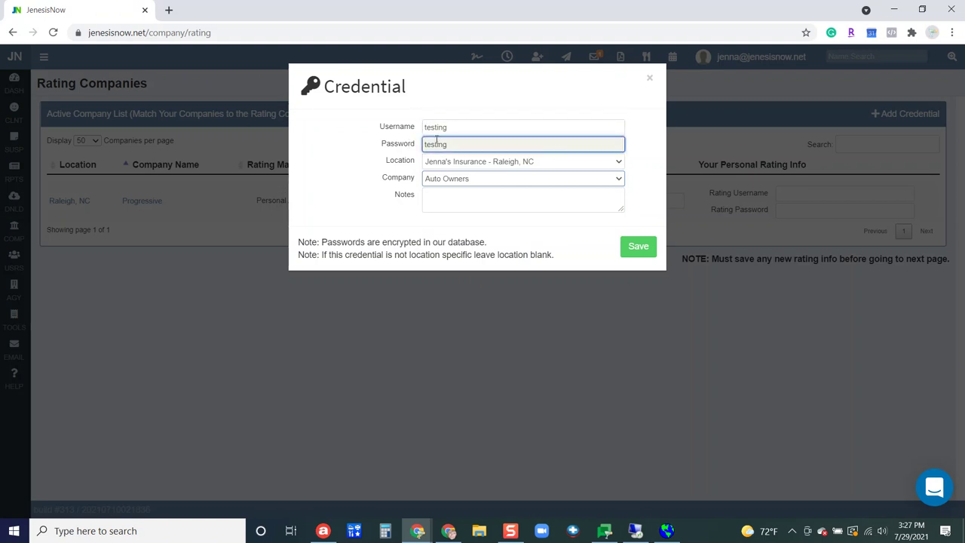
key("Tab")
key("Tab")
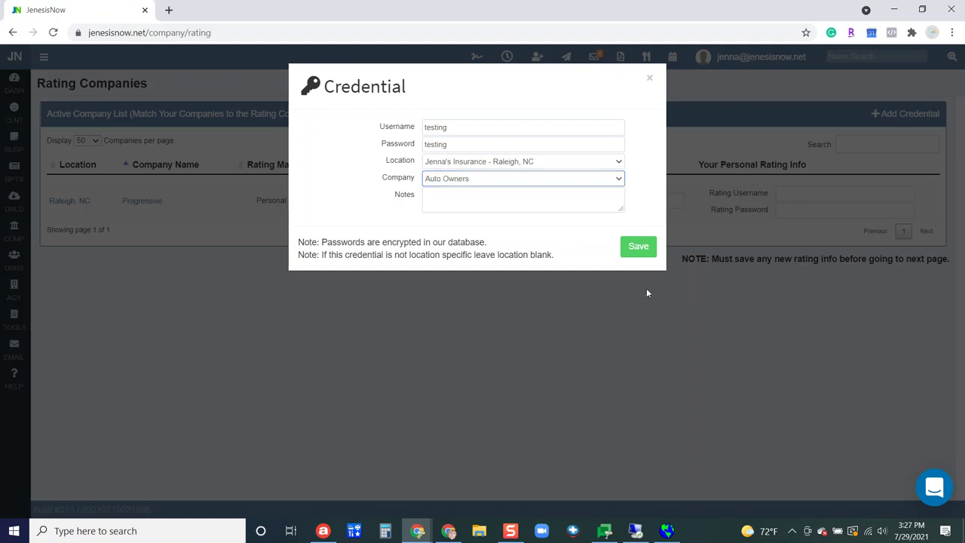
Save the Auto Owners credential and keep NC - Auto-Owners as its rating match
left_click(639, 248)
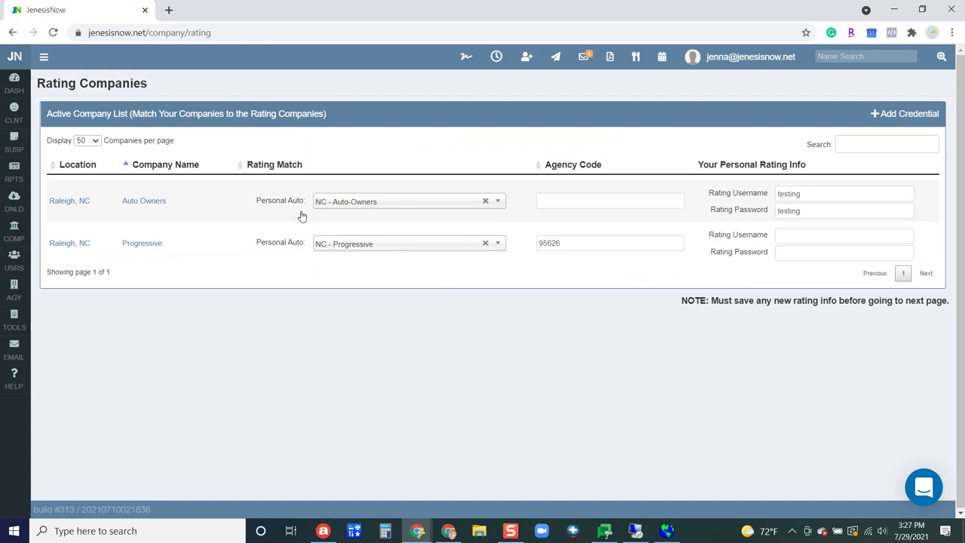
left_click(380, 206)
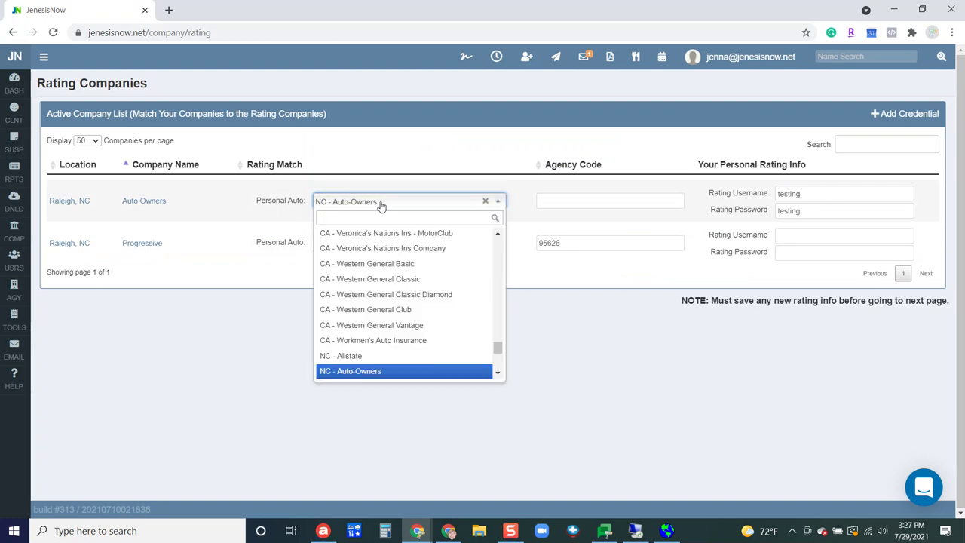
left_click(381, 204)
Check the Auto Owners row's agency code and rating username and password fields
left_click(561, 200)
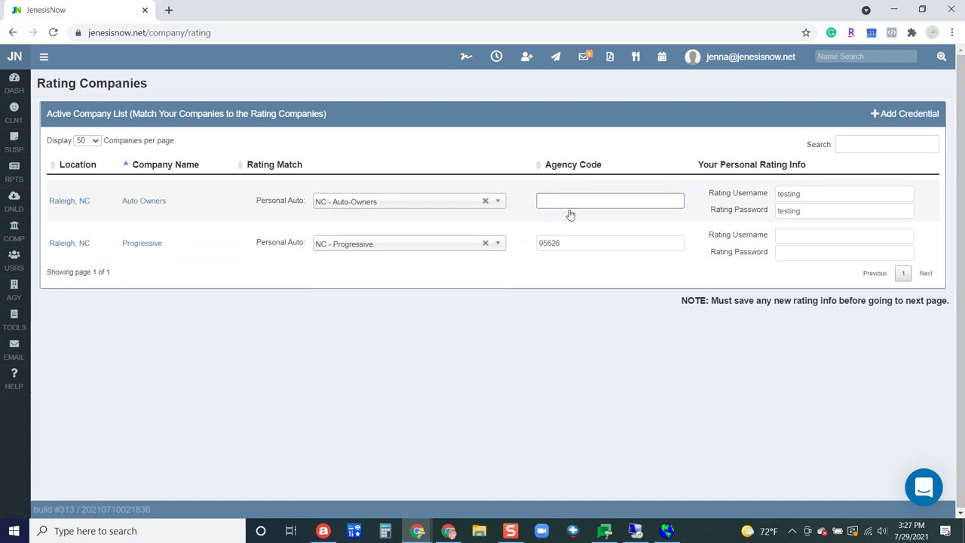
left_click(573, 200)
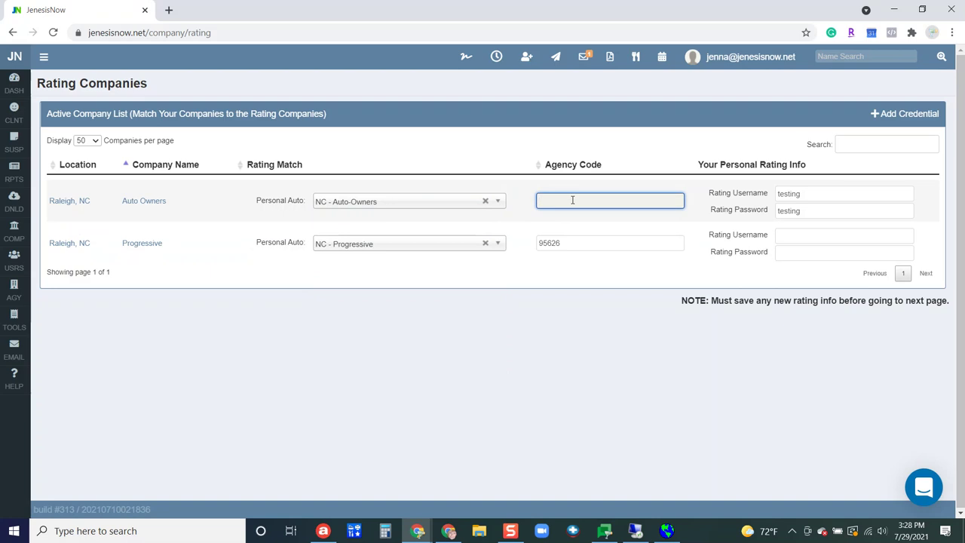
left_click(715, 198)
left_click(753, 209)
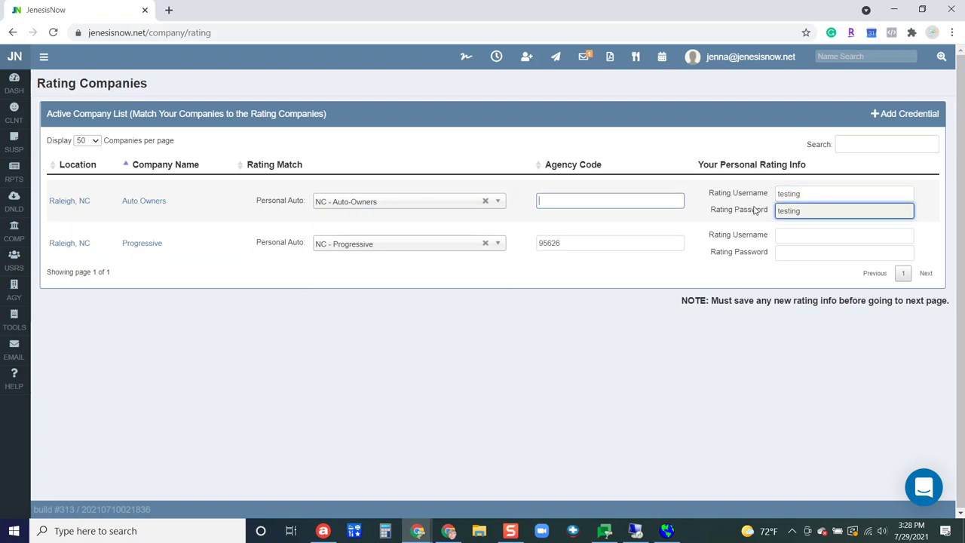
left_click(759, 195)
left_click(753, 209)
left_click(762, 196)
left_click(763, 209)
left_click(332, 220)
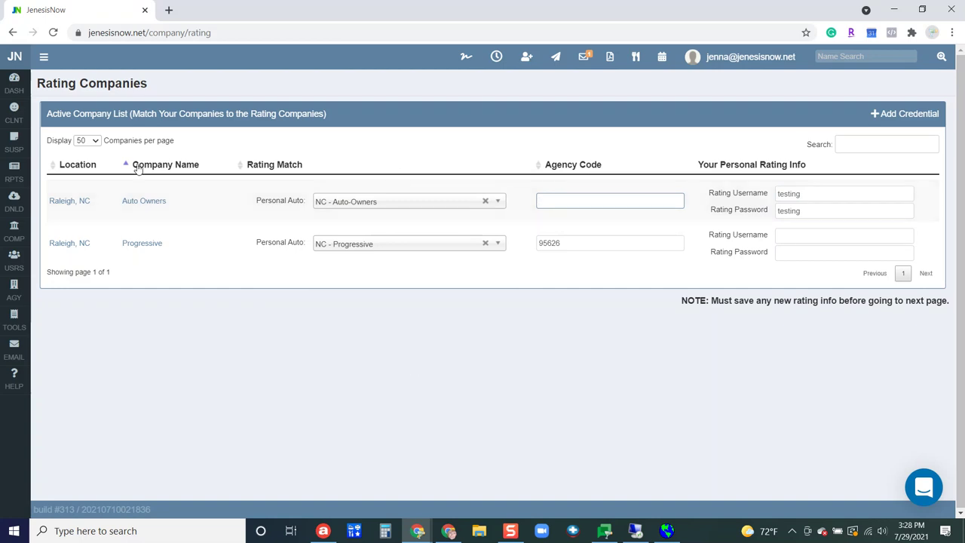
Back on the dashboard, search part of the client's name and open the matching client's record
left_click(13, 81)
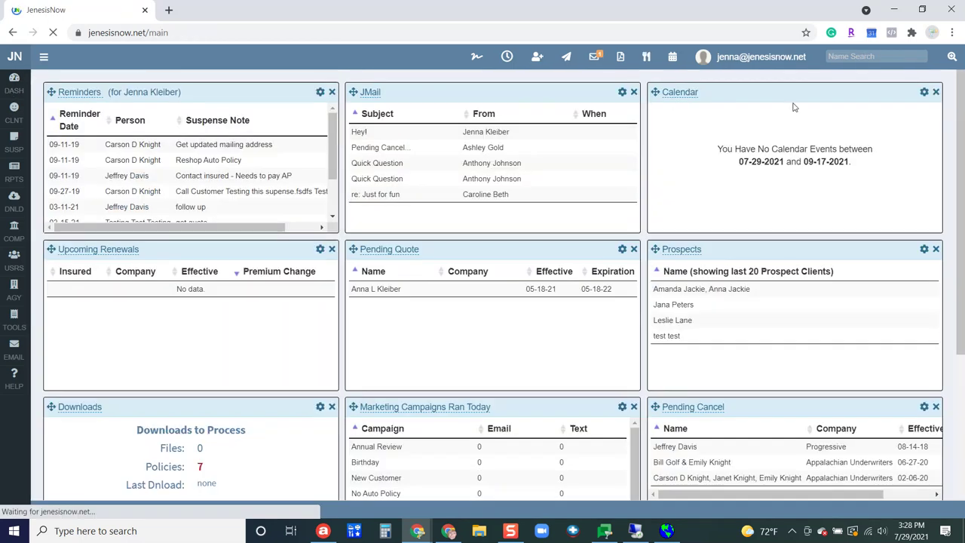
left_click(854, 56)
type("d")
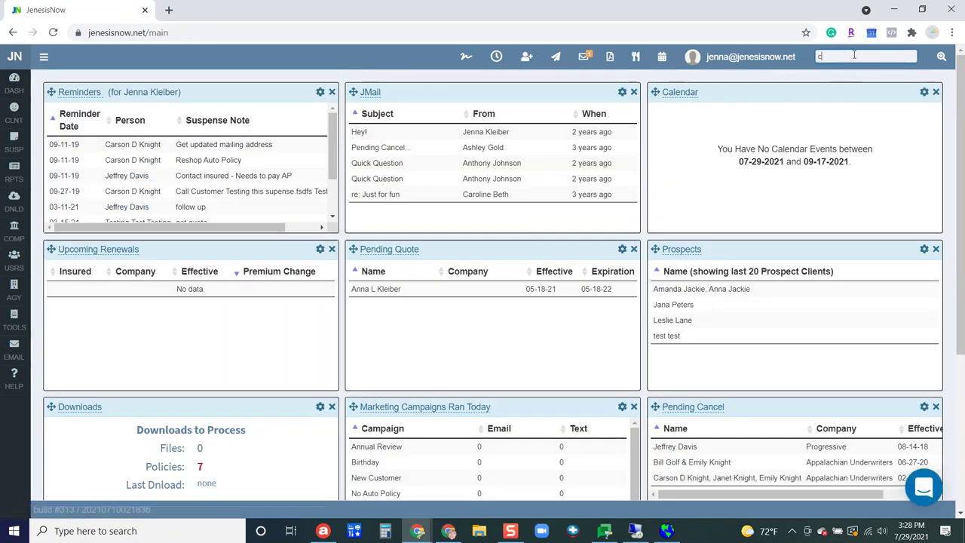
type("ar")
left_click(747, 76)
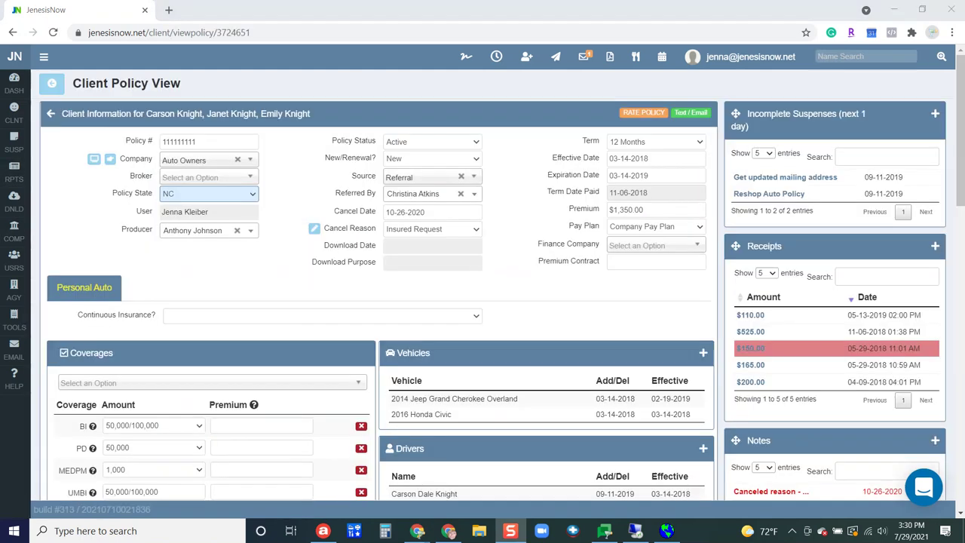
Scroll through the Auto Owners policy's coverages, vehicles and drivers, then back to the top
scroll(407, 281, "down", 2)
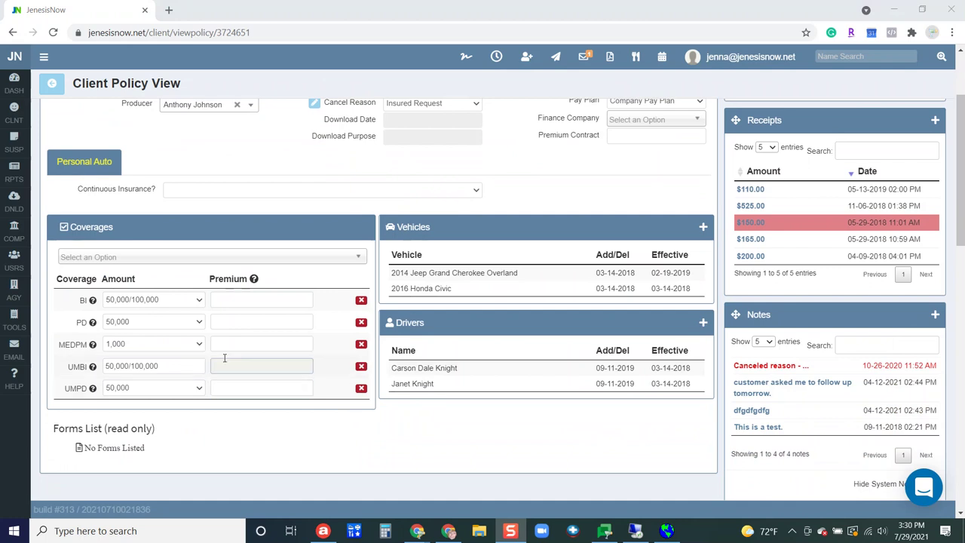
scroll(568, 309, "up", 2)
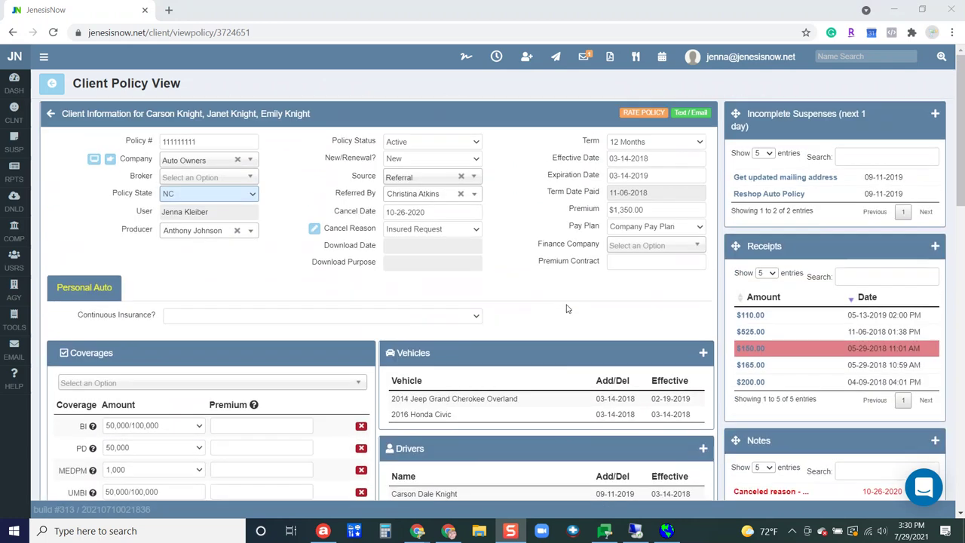